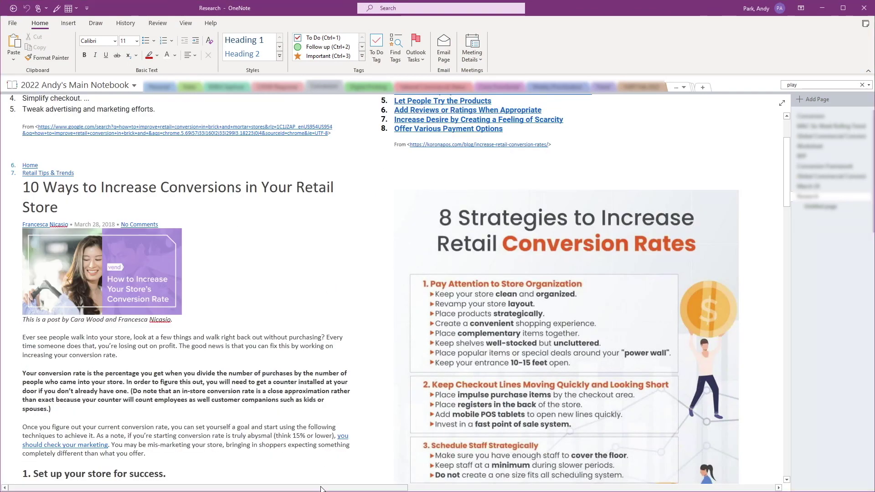
pyautogui.hscroll(8, 322, 483)
pyautogui.hscroll(3, 391, 291)
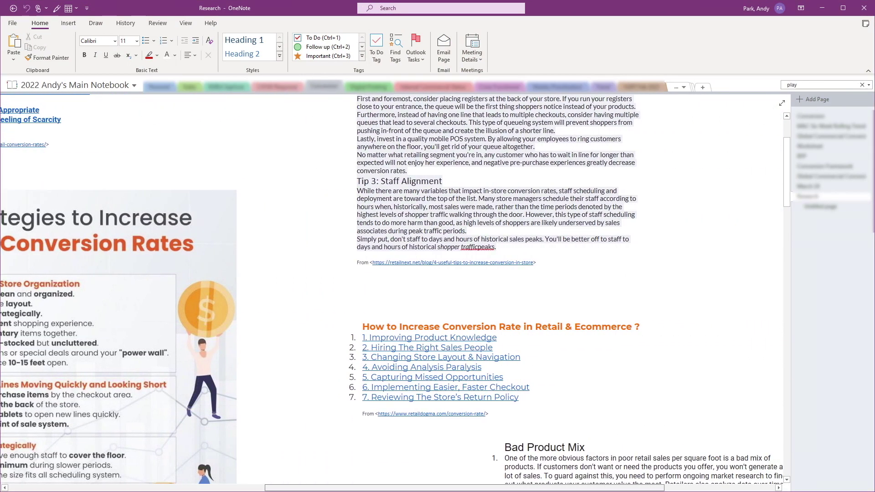
pyautogui.hscroll(-9, 308, 487)
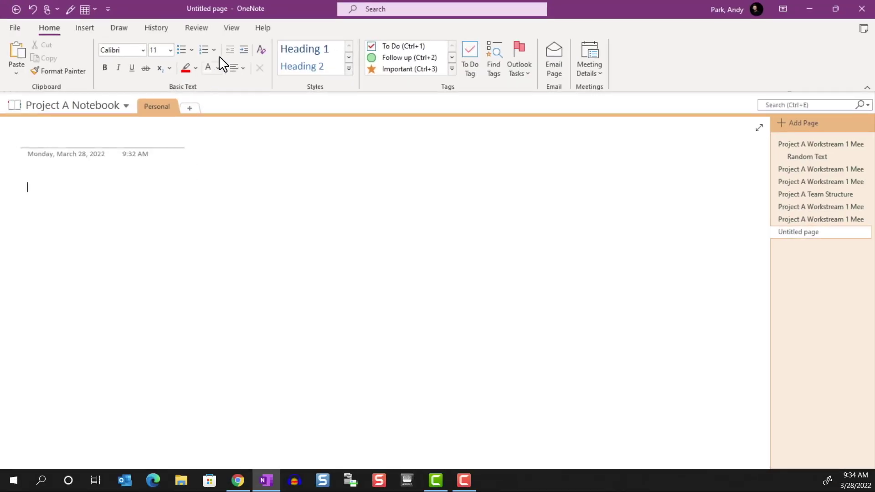
# Set the untitled page's paper size to Letter and leave the orientation as Portrait.
pyautogui.click(236, 29)
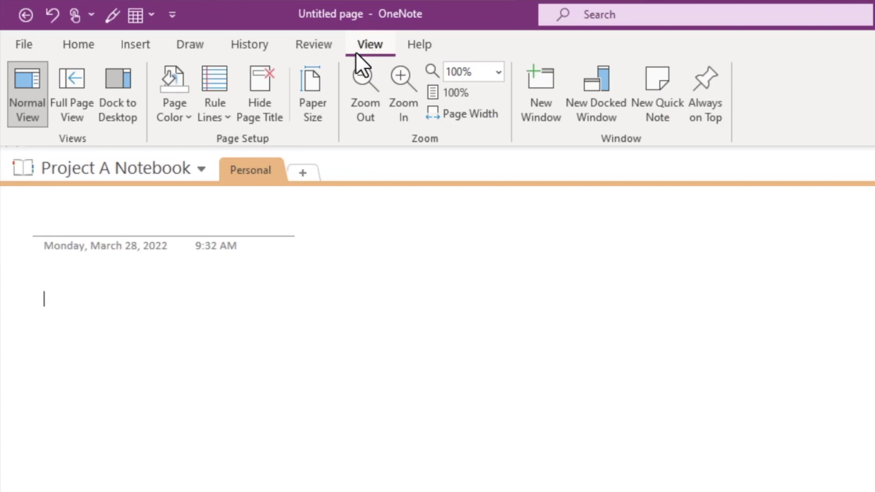
pyautogui.click(314, 91)
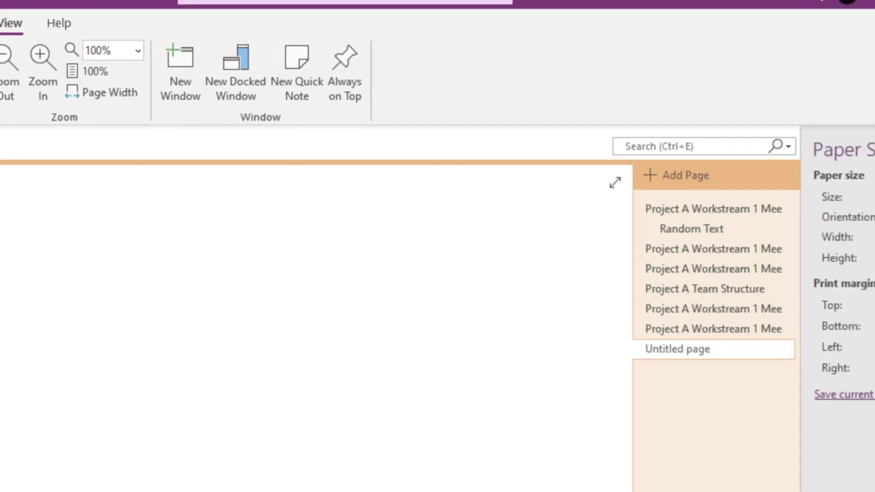
pyautogui.click(853, 189)
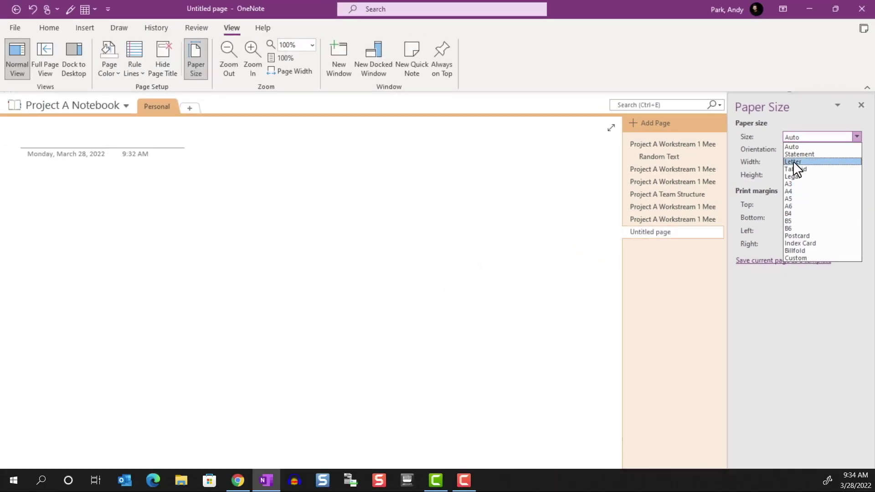
pyautogui.click(792, 162)
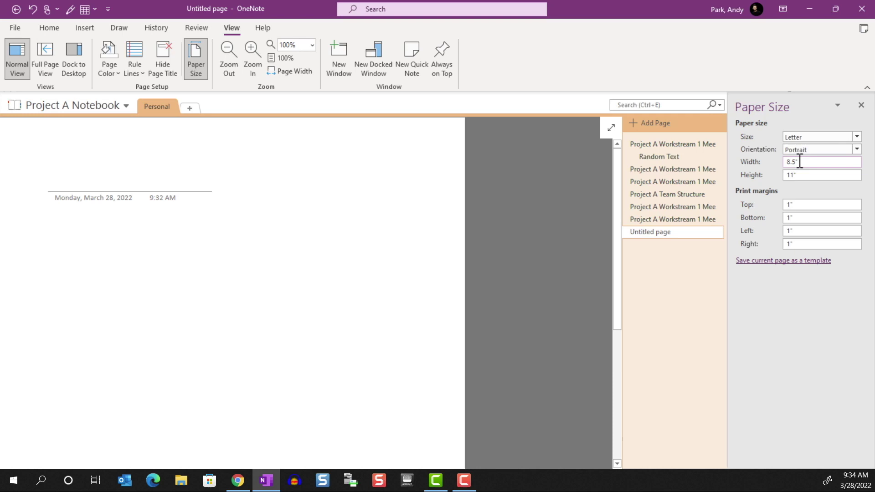
pyautogui.click(856, 149)
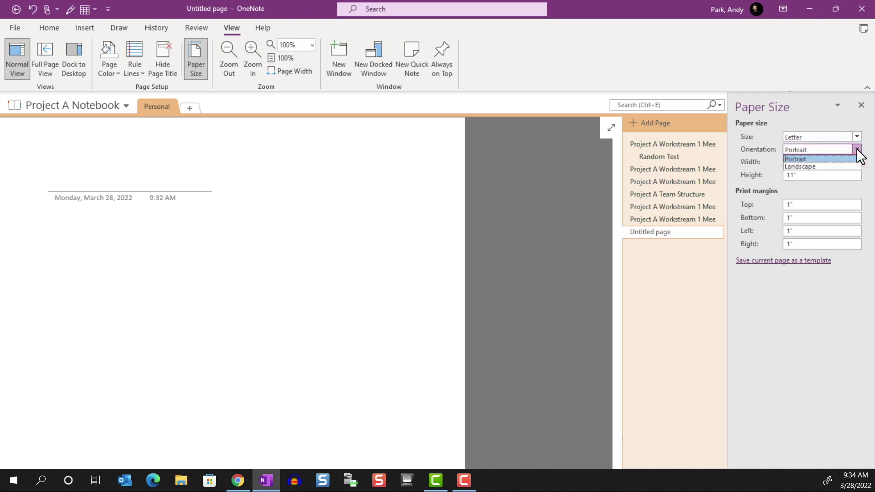
pyautogui.click(857, 150)
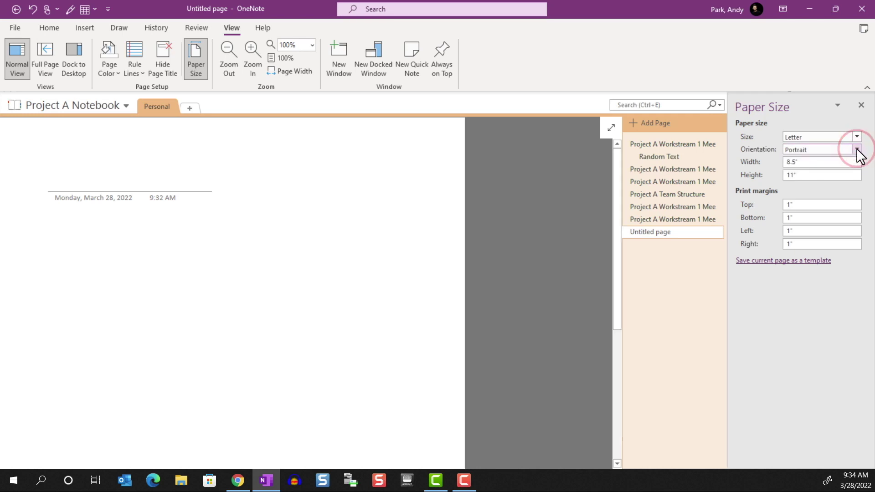
# Set the page's top, bottom, left and right print margins to 0.5" each.
pyautogui.click(792, 204)
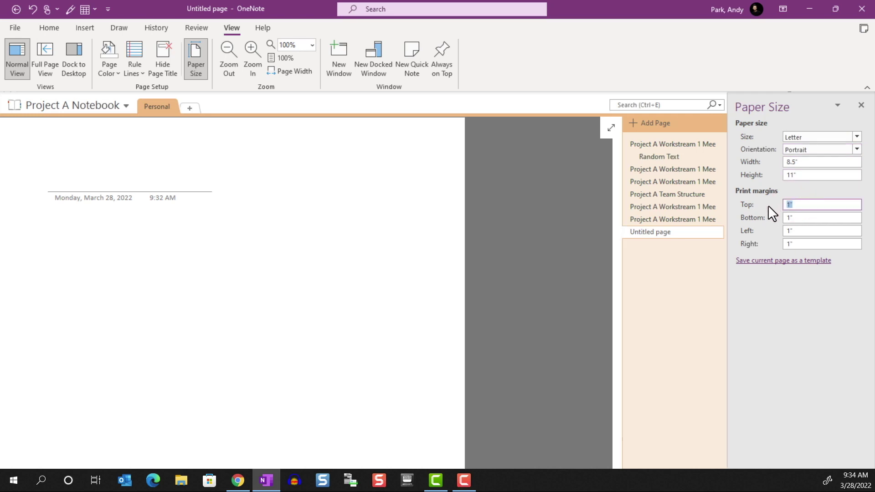
pyautogui.write('0.5')
pyautogui.press('Tab')
pyautogui.write('0.5')
pyautogui.press('Tab')
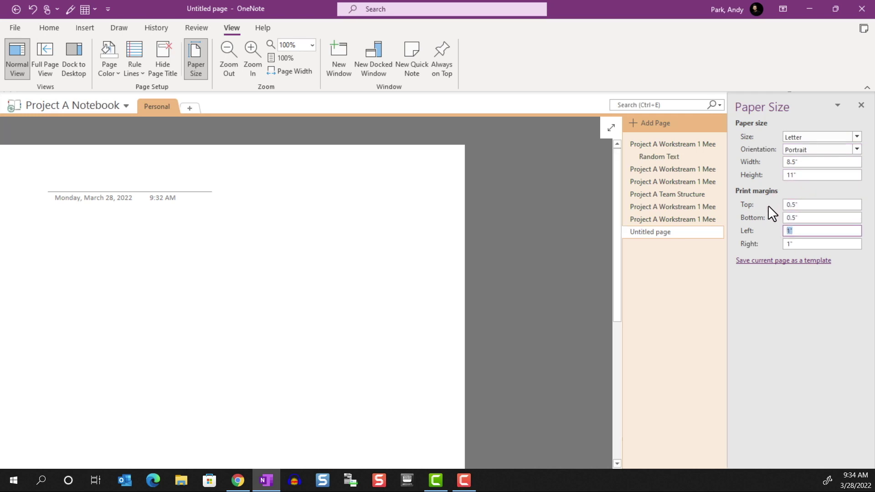
pyautogui.write('0.5')
pyautogui.press('Tab')
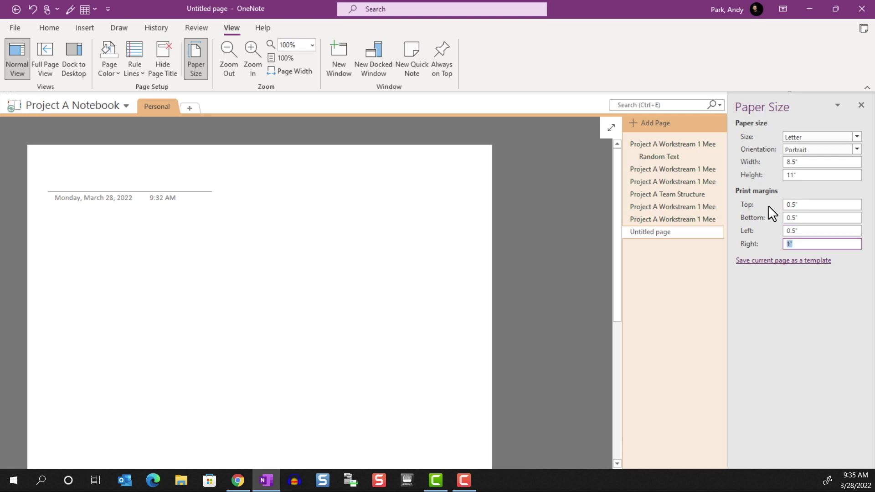
pyautogui.write('0.5')
pyautogui.press('Tab')
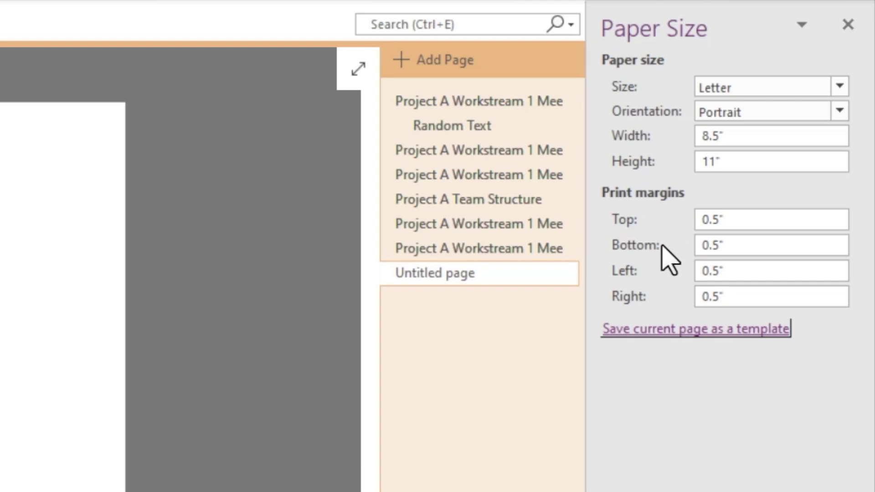
# Save the current page as a template named "Letter template" and make it the default for new pages in the current section.
pyautogui.click(659, 327)
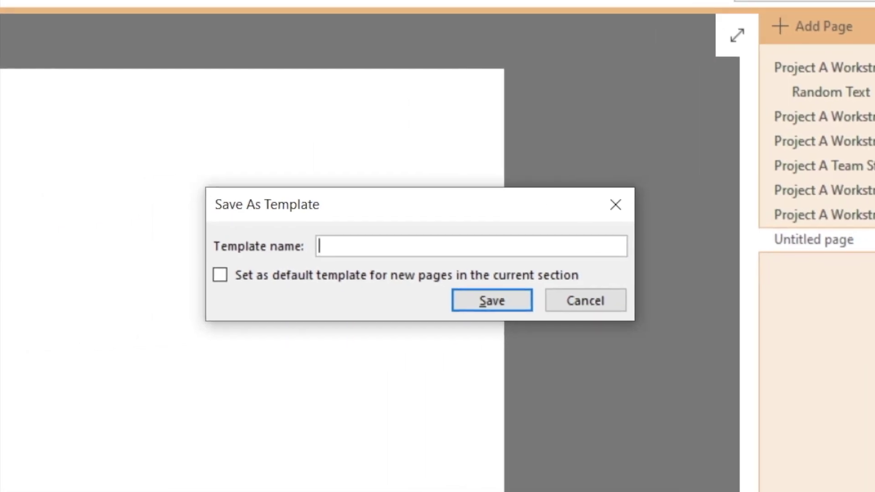
pyautogui.write('Letter te')
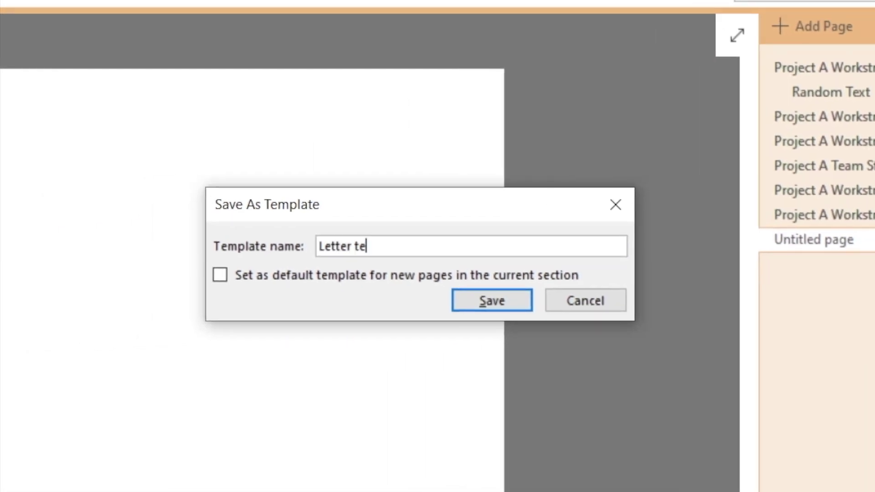
pyautogui.write('mplate')
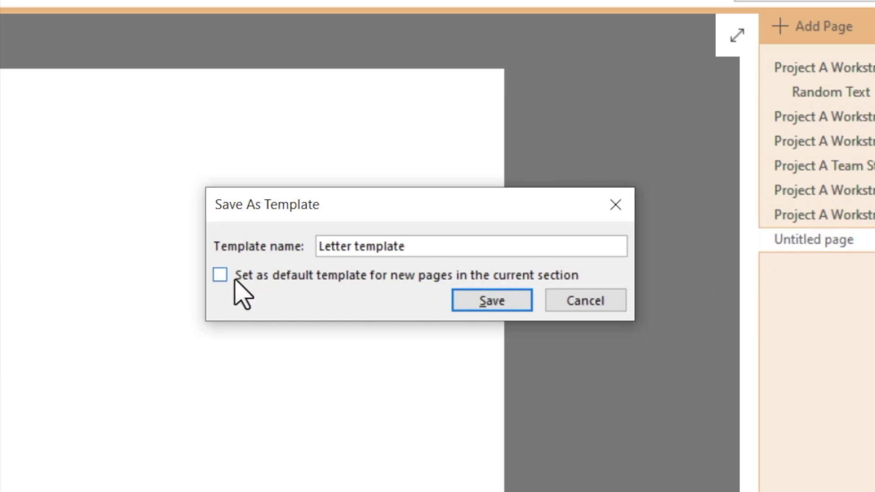
pyautogui.click(220, 275)
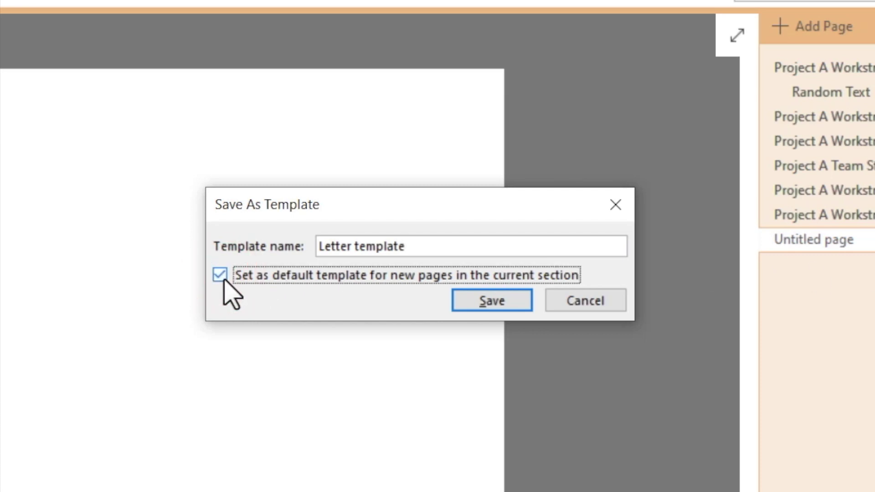
pyautogui.click(484, 301)
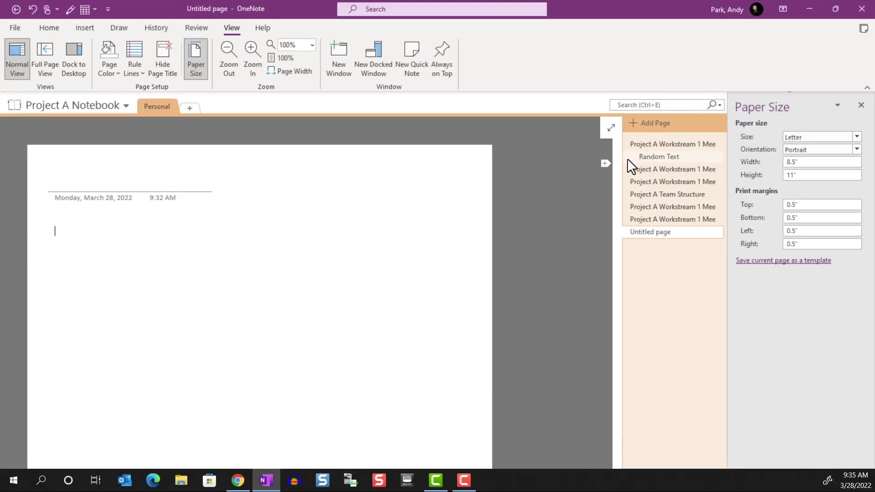
# Add three new pages to the Personal section and close the Paper Size settings.
pyautogui.click(637, 124)
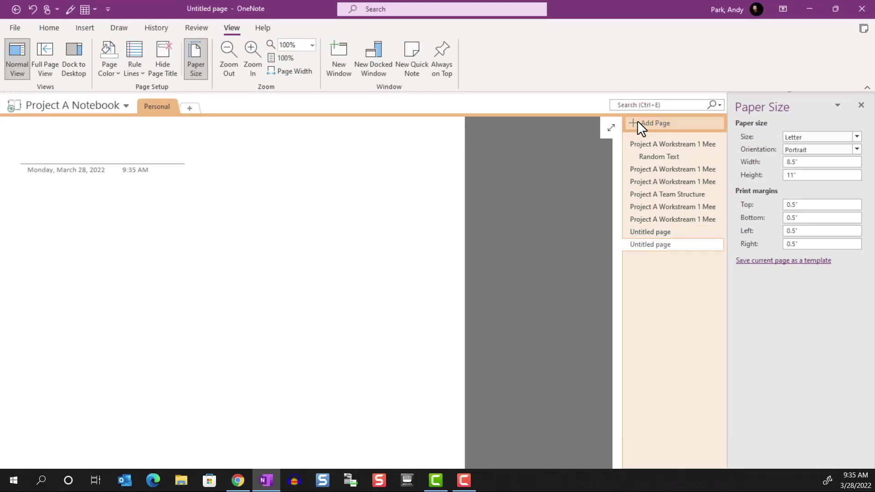
pyautogui.click(637, 124)
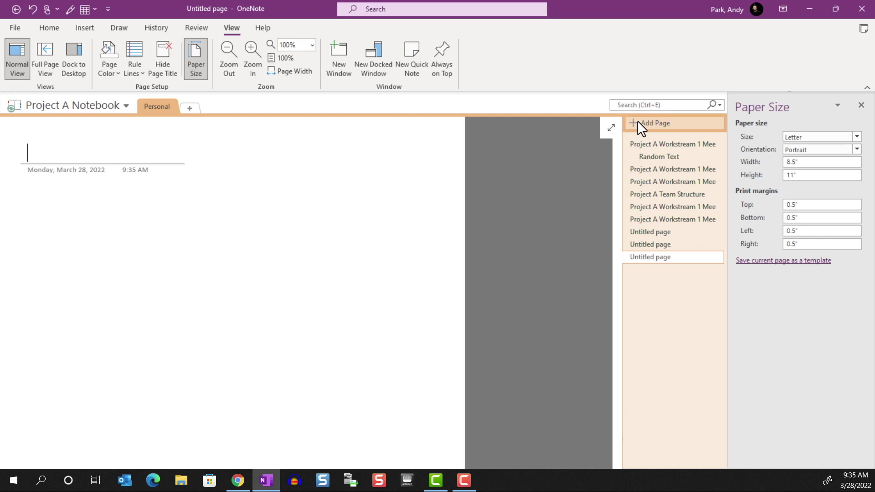
pyautogui.click(637, 124)
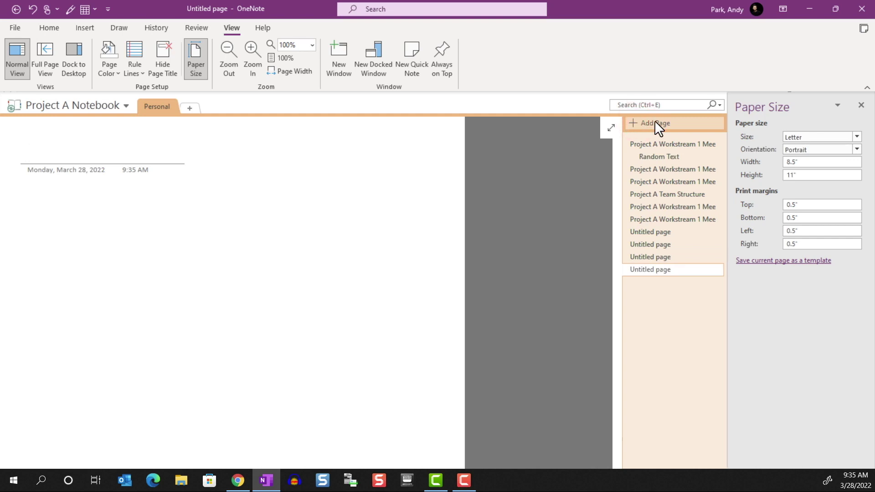
pyautogui.click(861, 105)
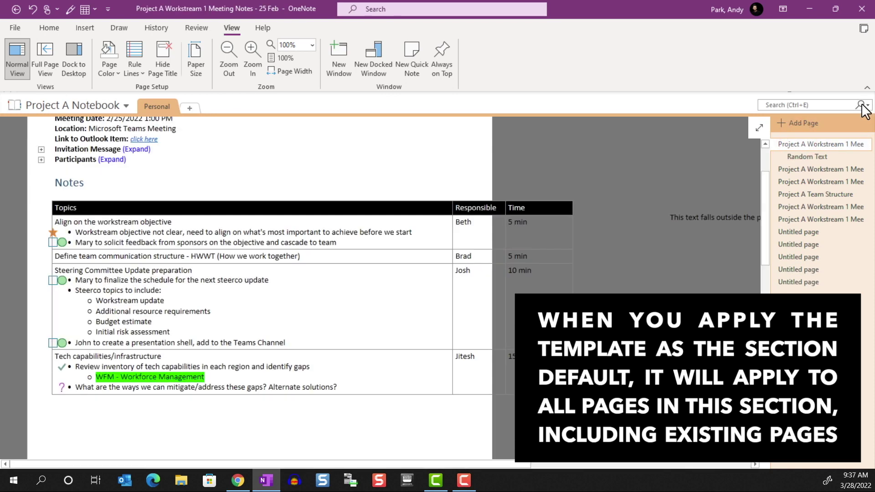
# Add a page based on the saved "Letter template" from My Templates.
pyautogui.scroll(2, 677, 195)
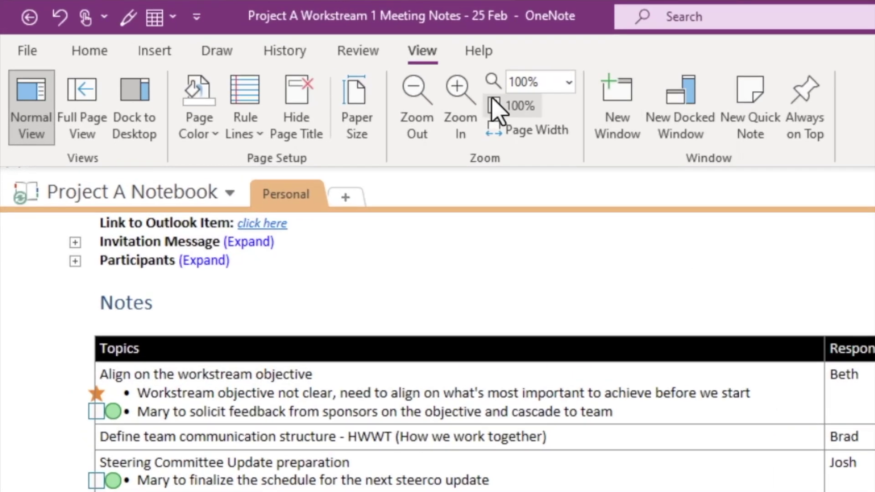
pyautogui.click(90, 28)
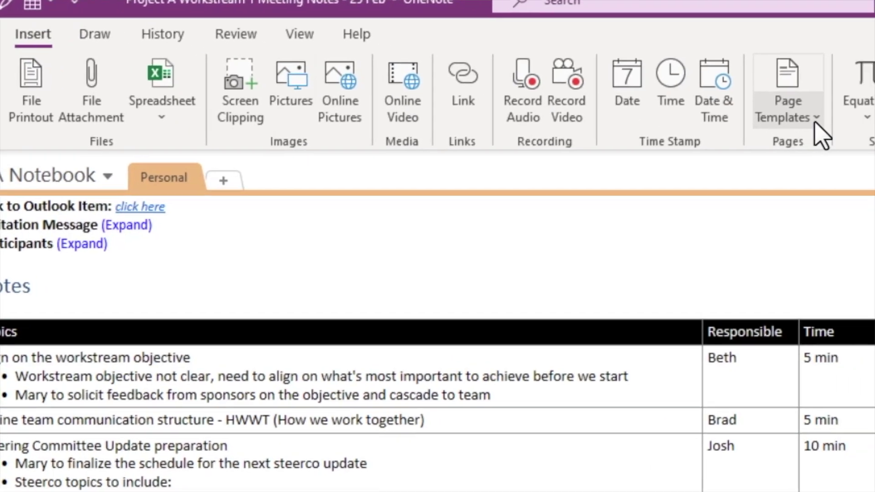
pyautogui.click(874, 138)
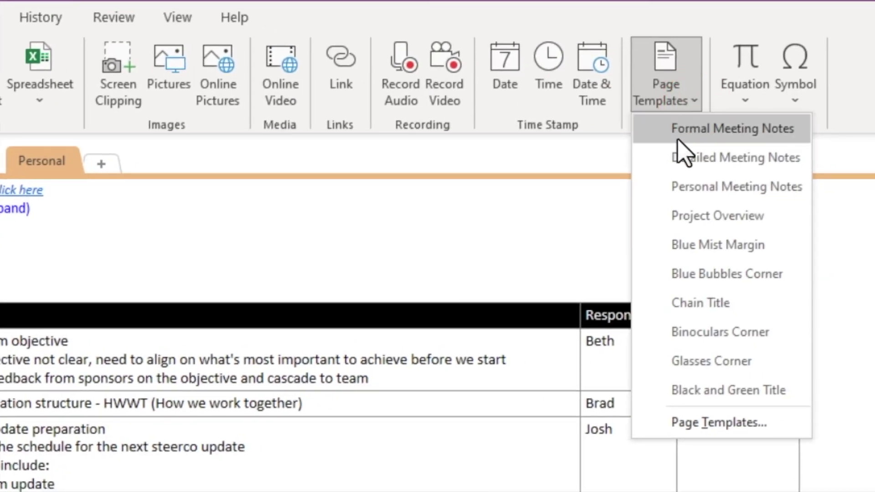
pyautogui.click(744, 419)
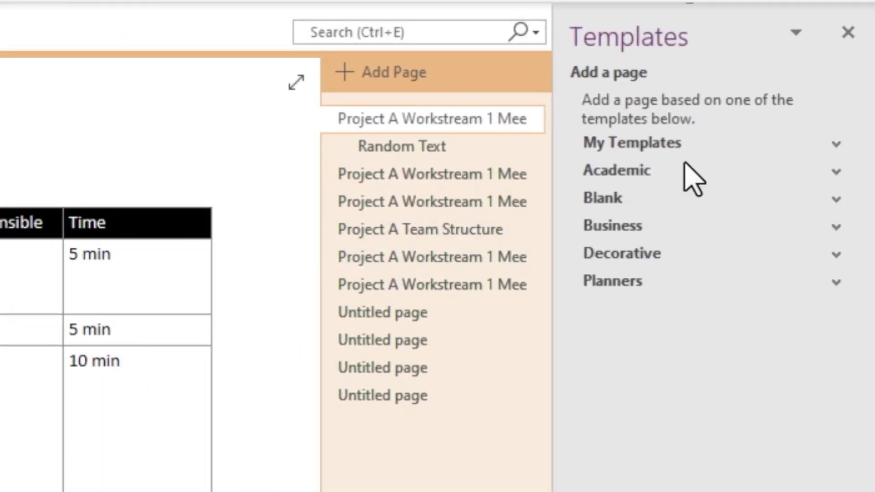
pyautogui.click(833, 142)
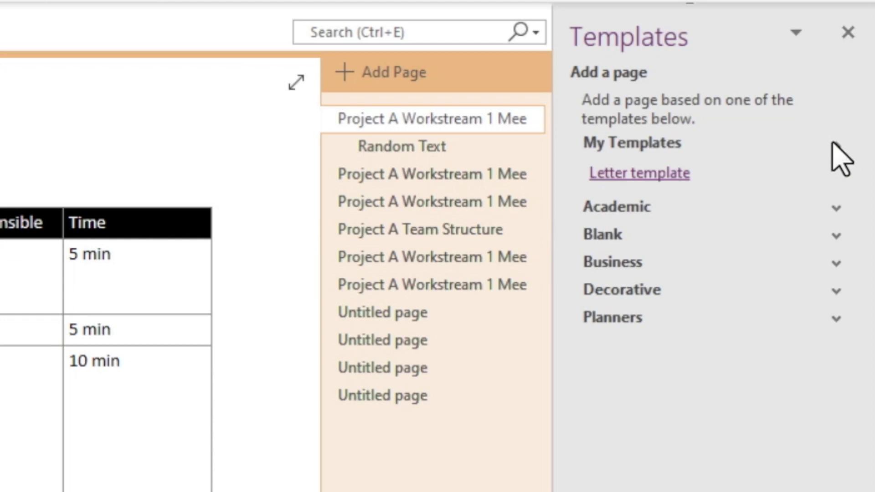
pyautogui.click(647, 174)
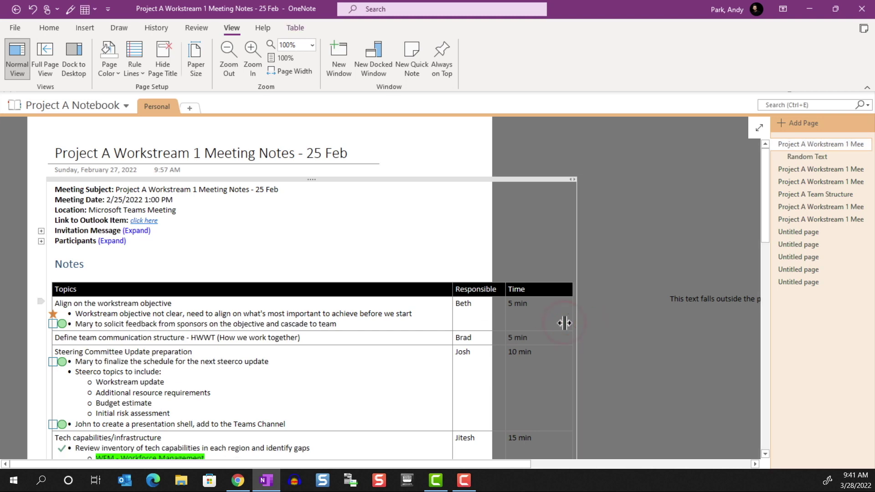
# Narrow the notes table's Time and Topics columns and its note container to fit within the letter page's width.
pyautogui.moveTo(572, 299); pyautogui.dragTo(537, 301)
pyautogui.moveTo(452, 305); pyautogui.dragTo(381, 308)
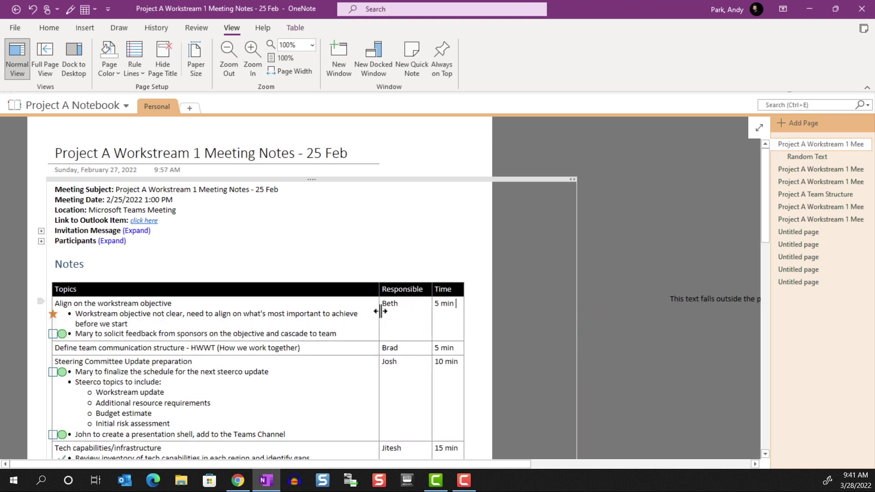
pyautogui.moveTo(577, 180); pyautogui.dragTo(470, 203)
# Open the print preview of the 25 Feb meeting notes page and turn off scaling content to paper width.
pyautogui.scroll(-1, 471, 203)
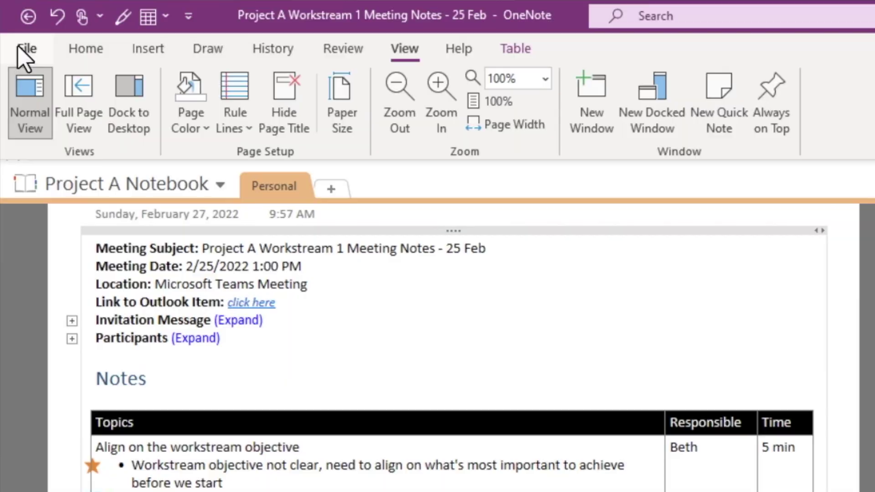
pyautogui.click(19, 37)
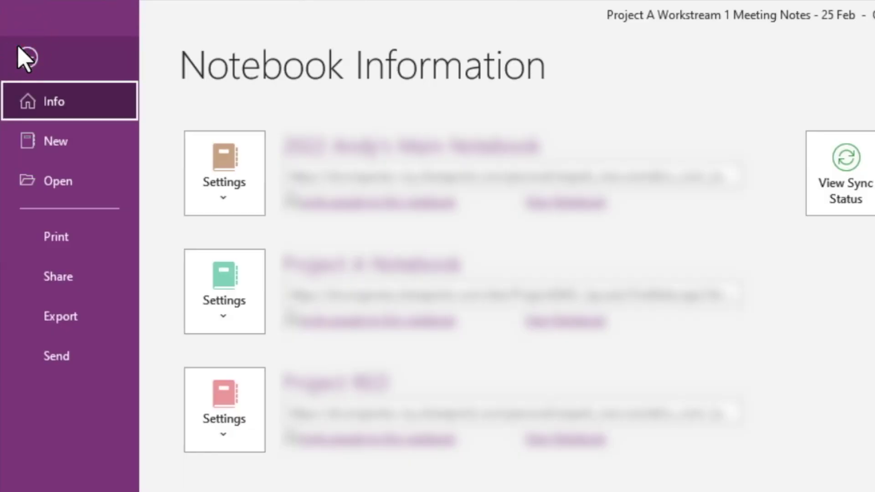
pyautogui.click(66, 232)
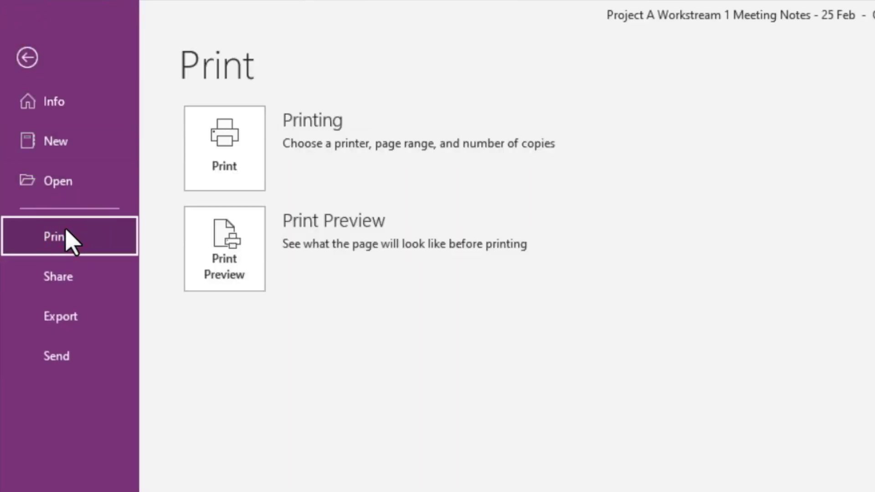
pyautogui.click(247, 269)
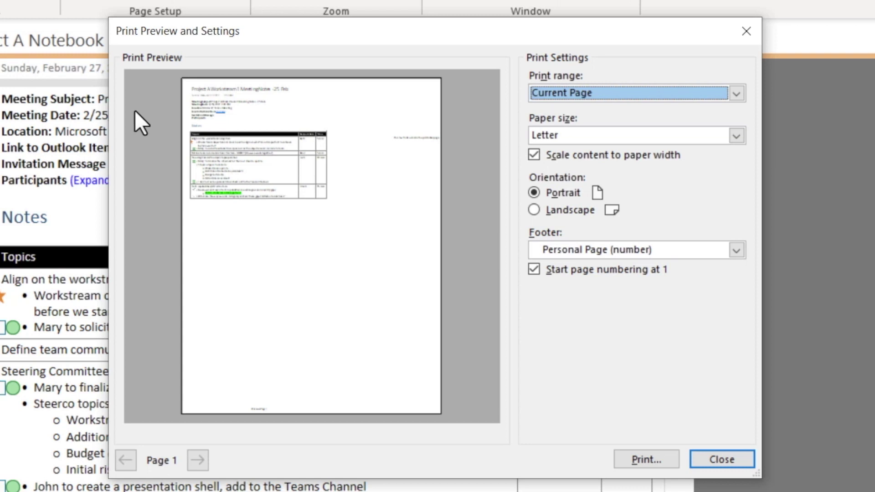
pyautogui.click(535, 154)
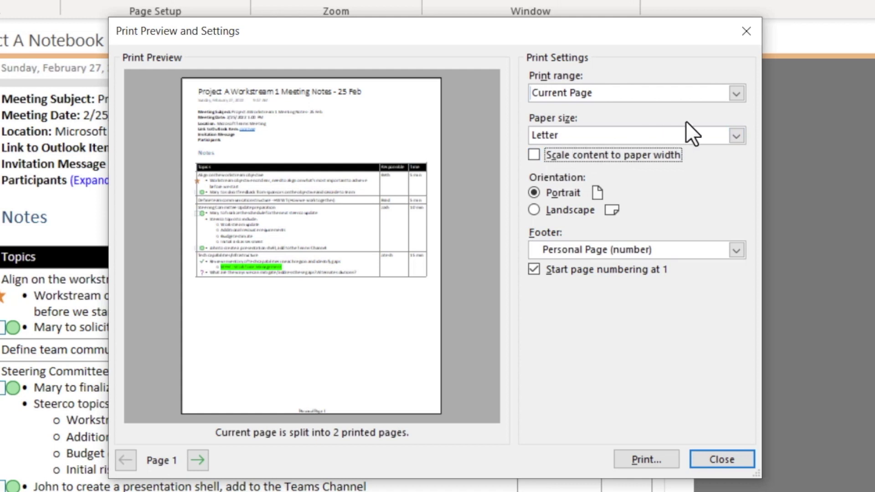
# Check the print range choices, keep Current Page, and proceed to the printer selection dialog.
pyautogui.click(736, 94)
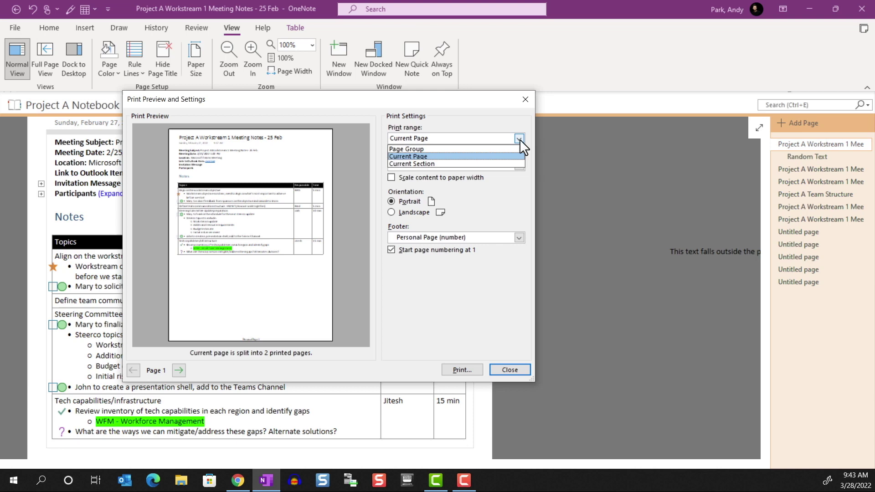
pyautogui.click(486, 277)
pyautogui.click(464, 370)
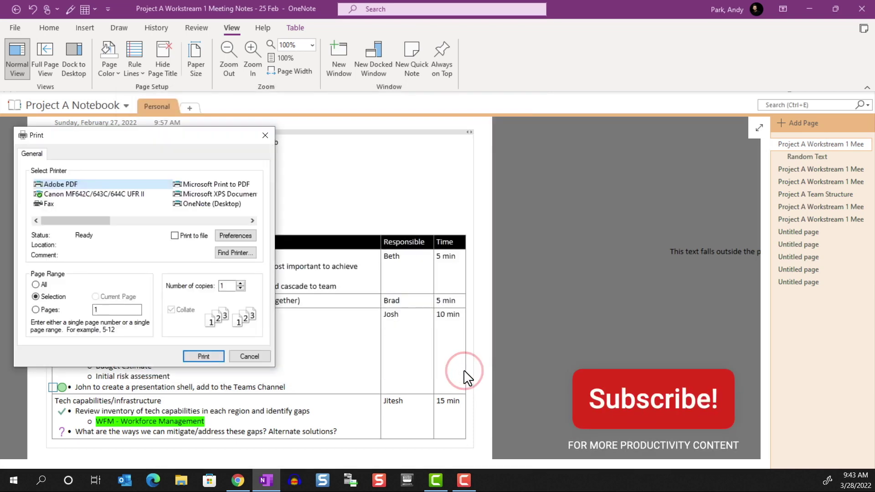
# Try the Pages range option in the printer dialog and cancel the print job.
pyautogui.click(56, 310)
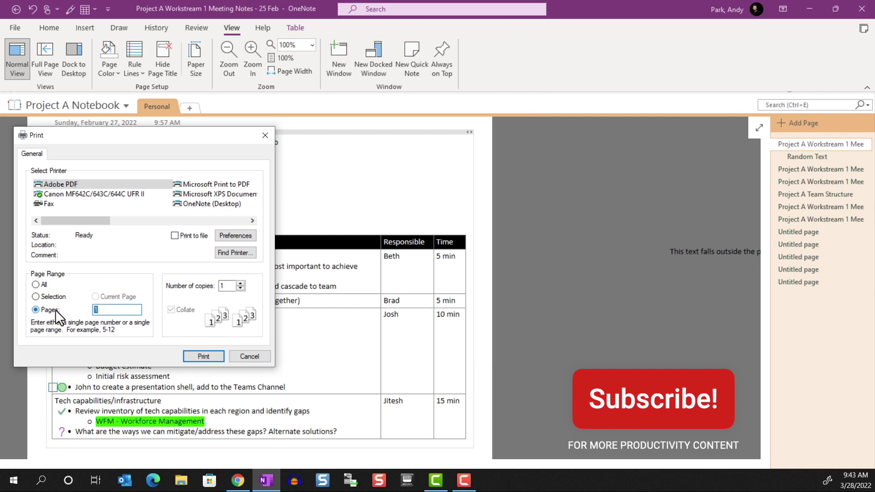
pyautogui.click(249, 356)
# Reopen the print preview of the meeting notes page and set the print range to Page Group.
pyautogui.click(19, 29)
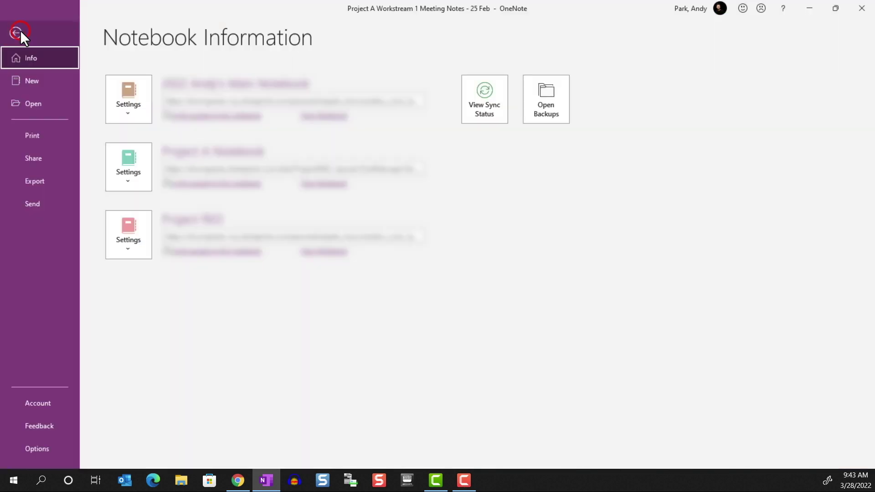
pyautogui.click(39, 134)
pyautogui.click(115, 153)
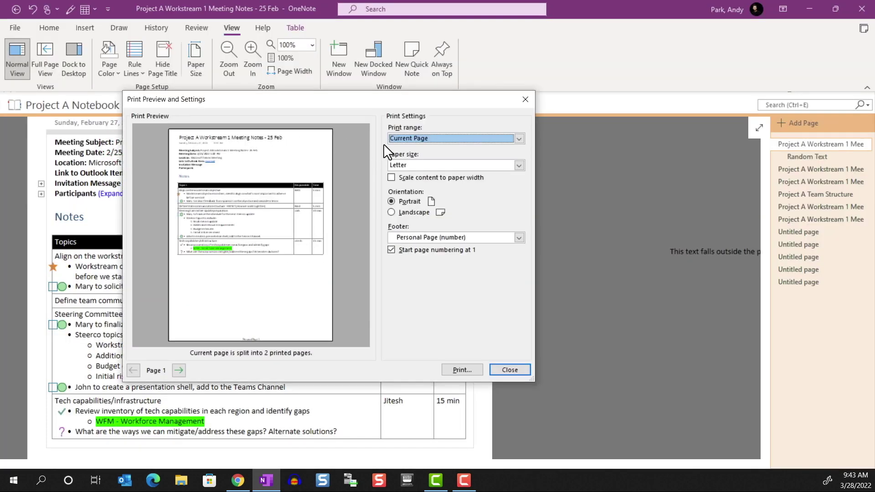
pyautogui.click(435, 138)
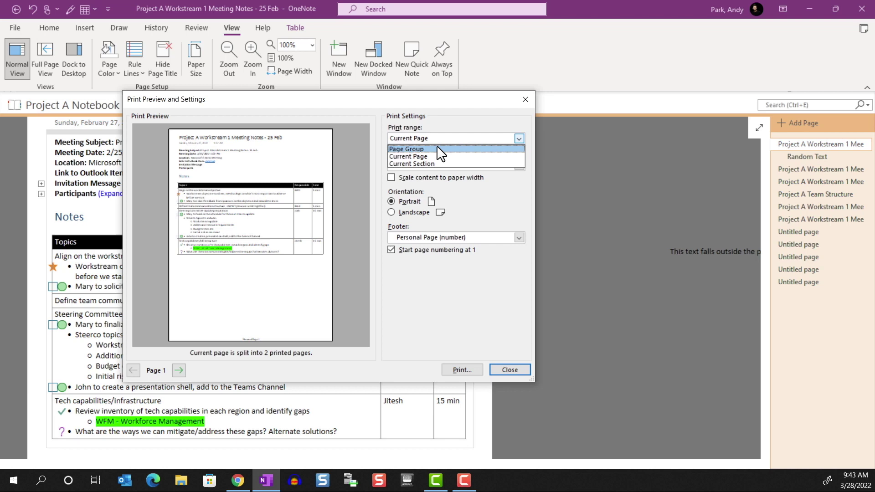
pyautogui.click(437, 149)
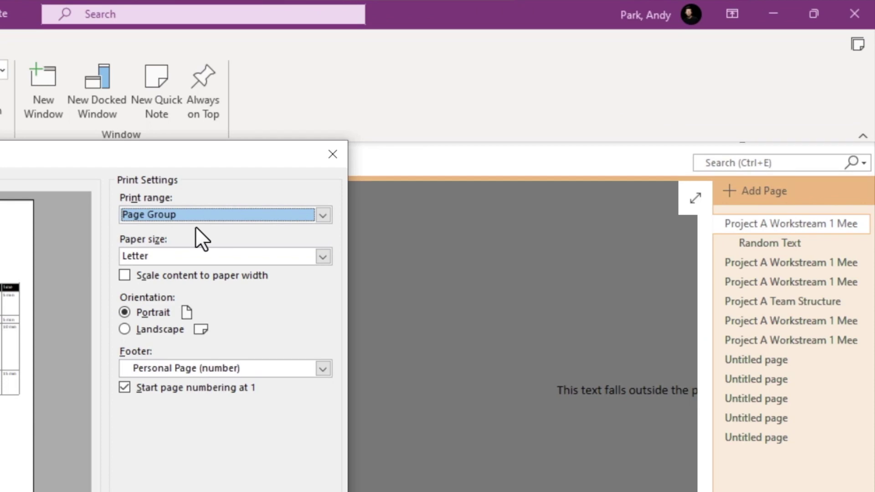
# Set the print range to Current Section and close the print preview without printing.
pyautogui.moveTo(190, 155); pyautogui.dragTo(228, 232)
pyautogui.click(213, 291)
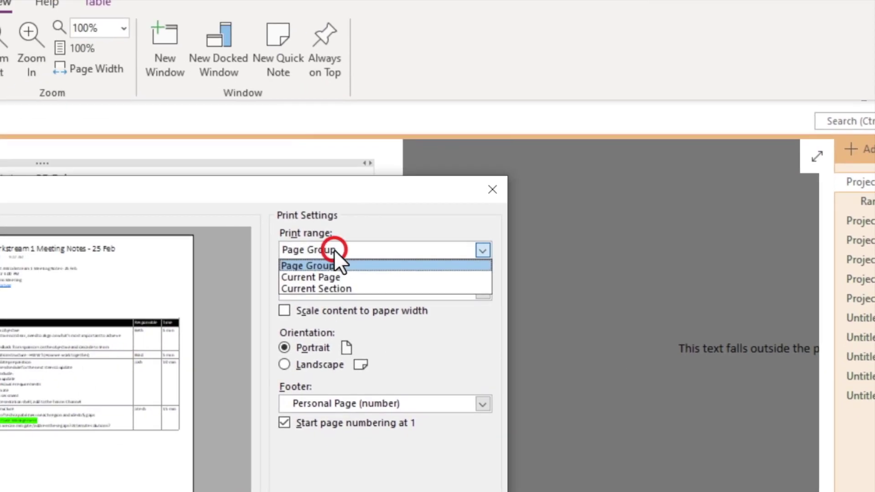
pyautogui.click(332, 288)
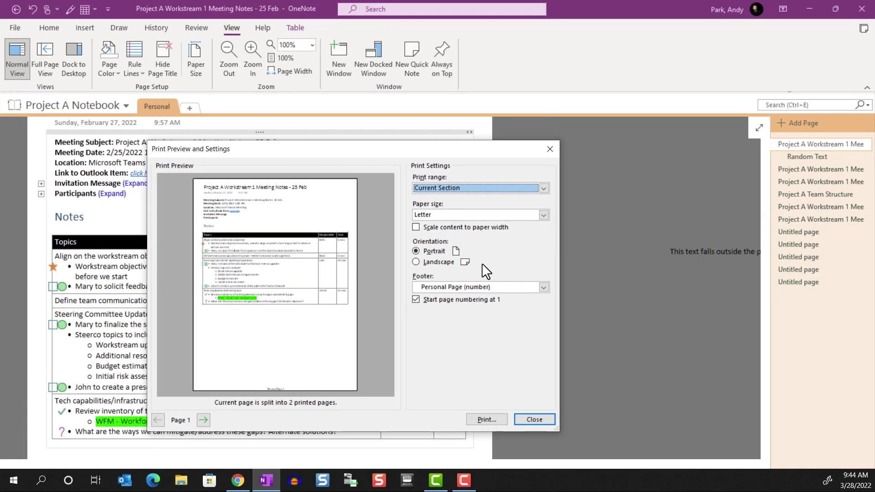
pyautogui.click(533, 415)
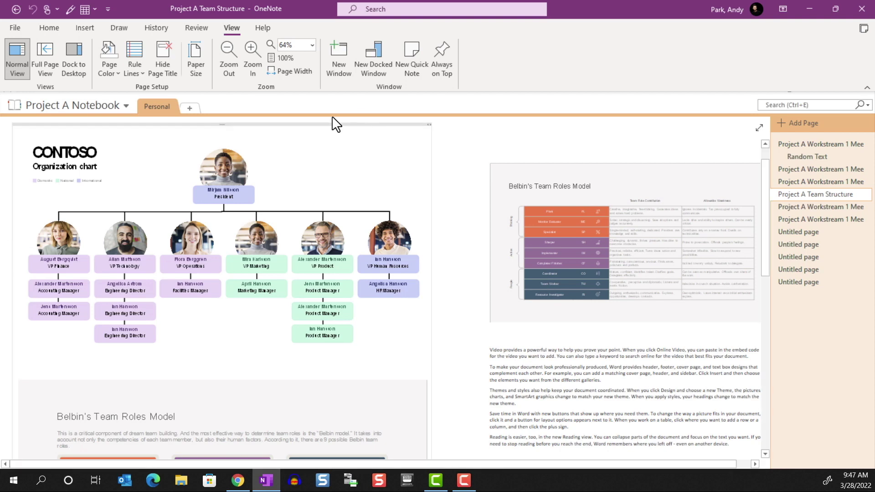
# Set the Project A Team Structure page's paper size to Letter and check which content falls outside the page.
pyautogui.click(195, 57)
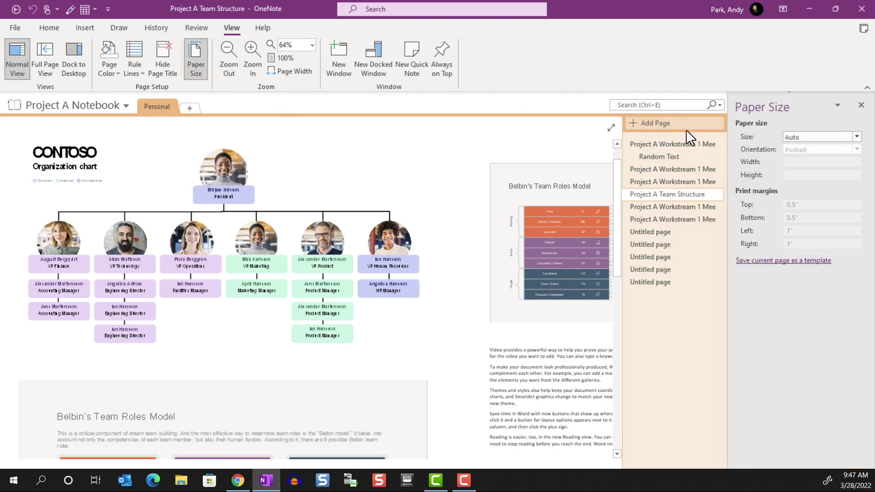
pyautogui.click(846, 137)
pyautogui.click(805, 161)
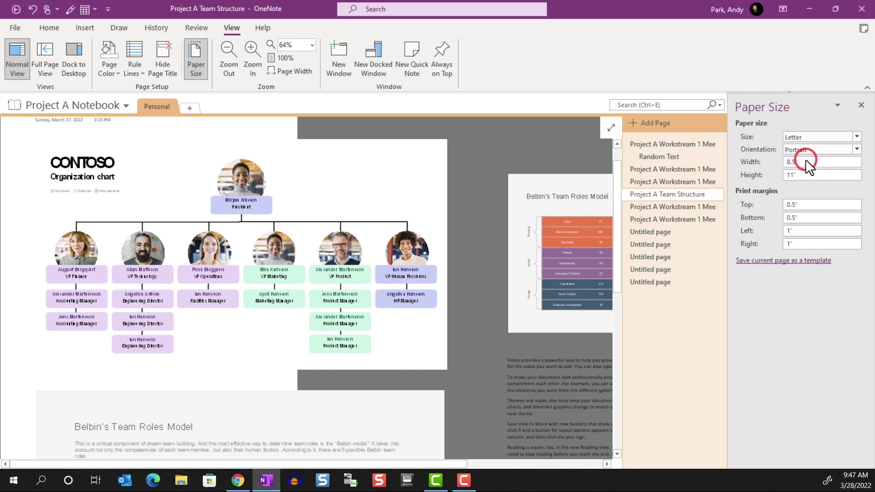
pyautogui.moveTo(616, 201)
pyautogui.mouseDown()
pyautogui.moveTo(626, 354)
pyautogui.moveTo(616, 198)
pyautogui.mouseUp()
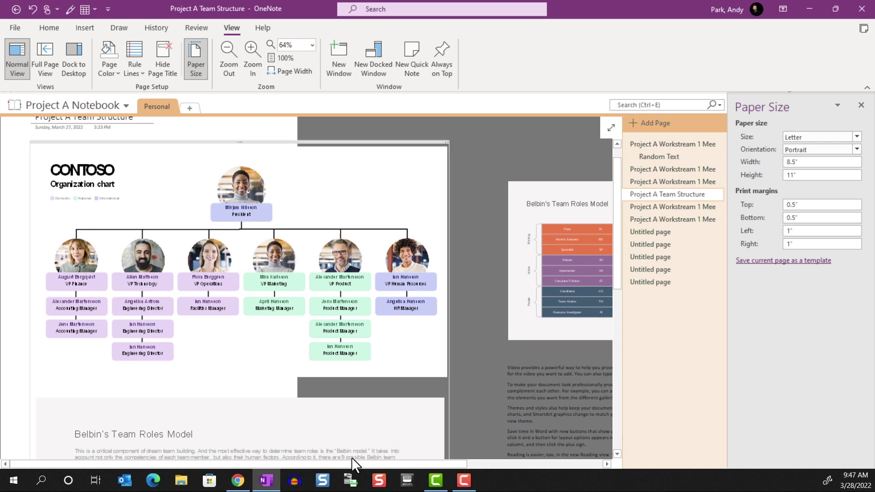
pyautogui.moveTo(358, 463); pyautogui.dragTo(315, 464)
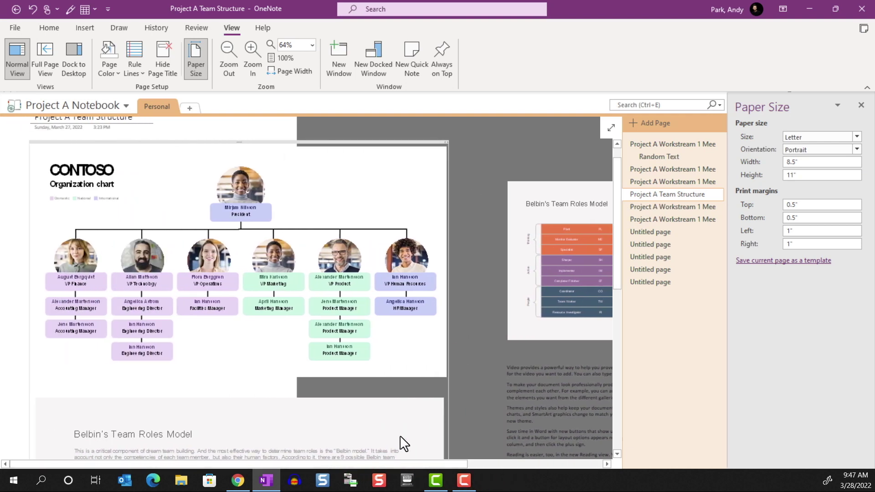
# Set the Project A Team Structure page's paper size back to Auto and close the paper size settings.
pyautogui.click(856, 137)
pyautogui.click(818, 146)
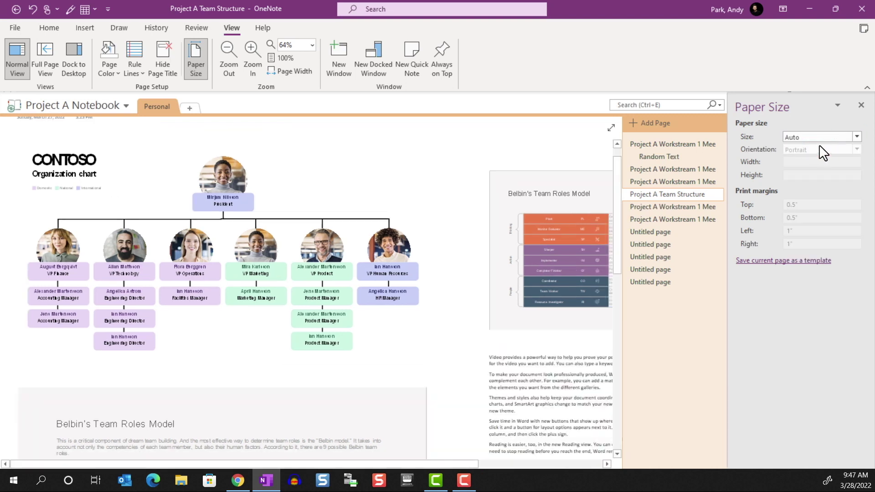
pyautogui.click(861, 105)
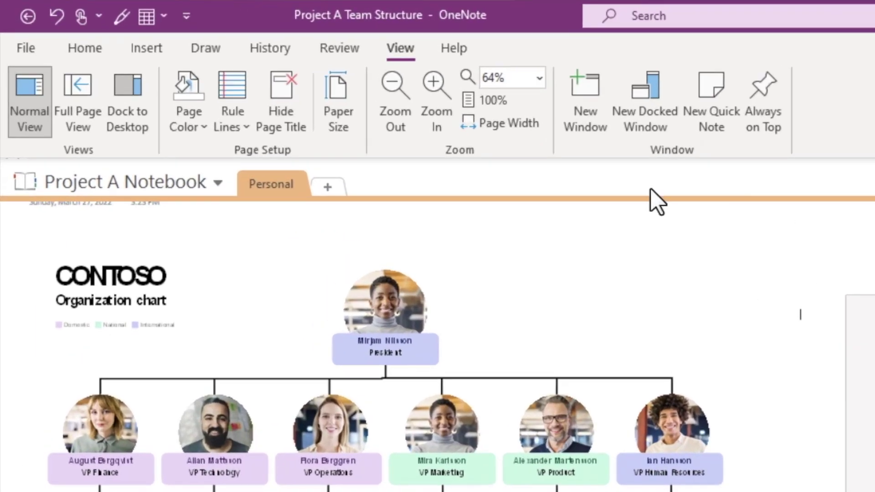
# Export the current page as a Word Document (*.docx) named Project A Team Structure.docx in the Documents folder.
pyautogui.click(18, 47)
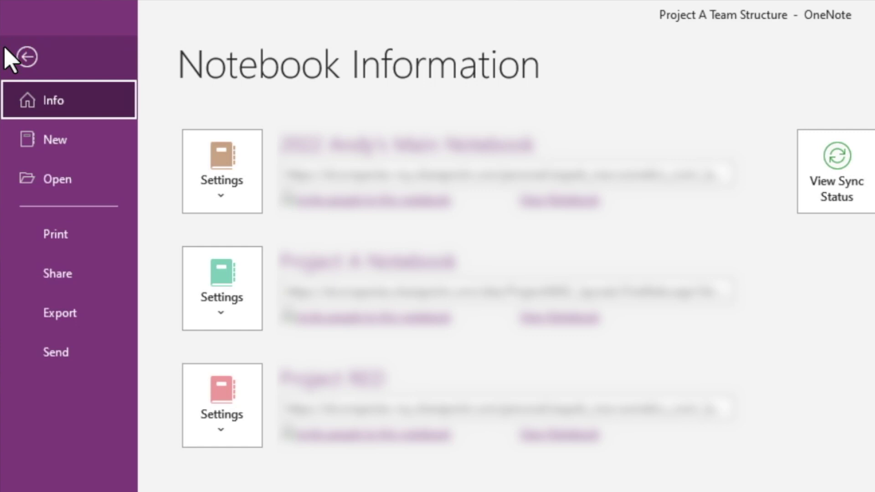
pyautogui.click(59, 314)
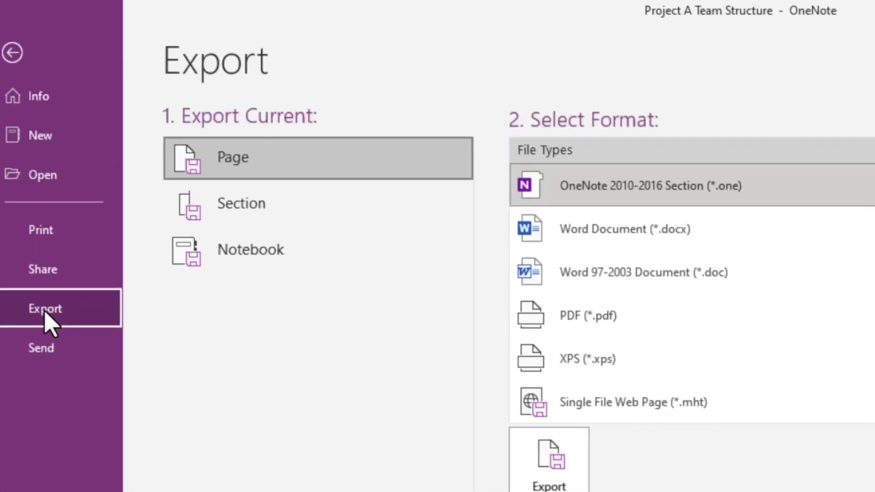
pyautogui.click(444, 196)
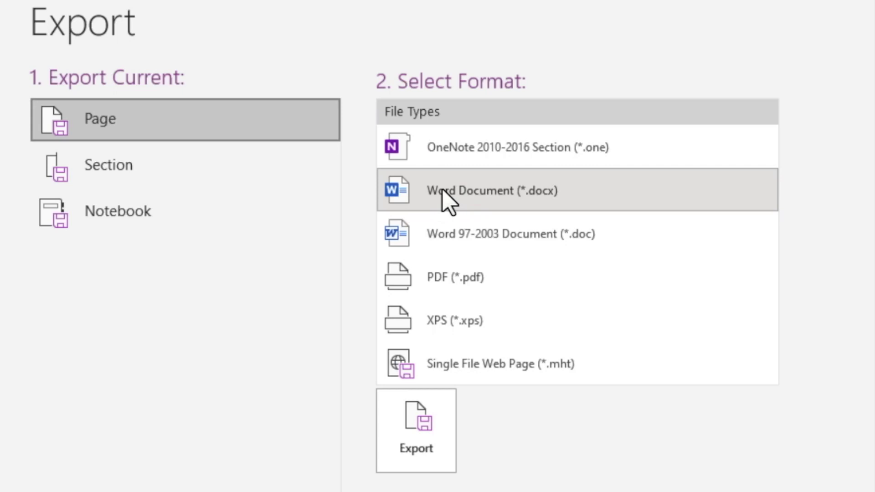
pyautogui.click(416, 462)
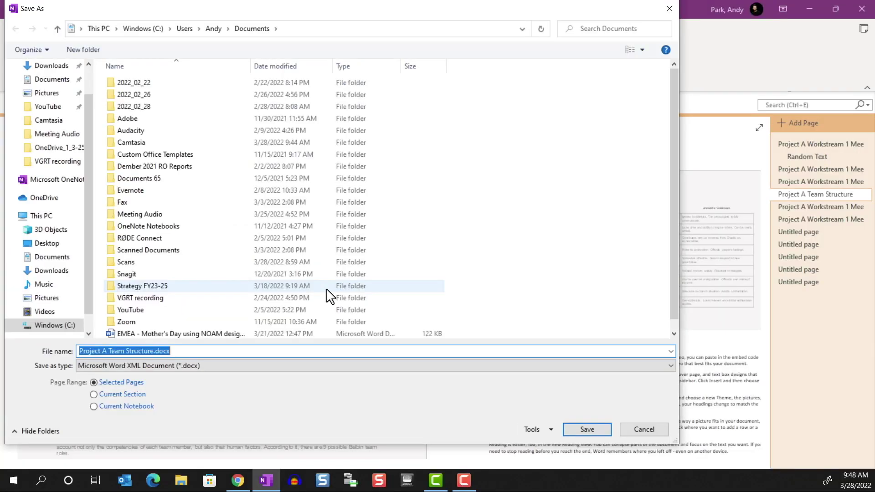
pyautogui.click(577, 429)
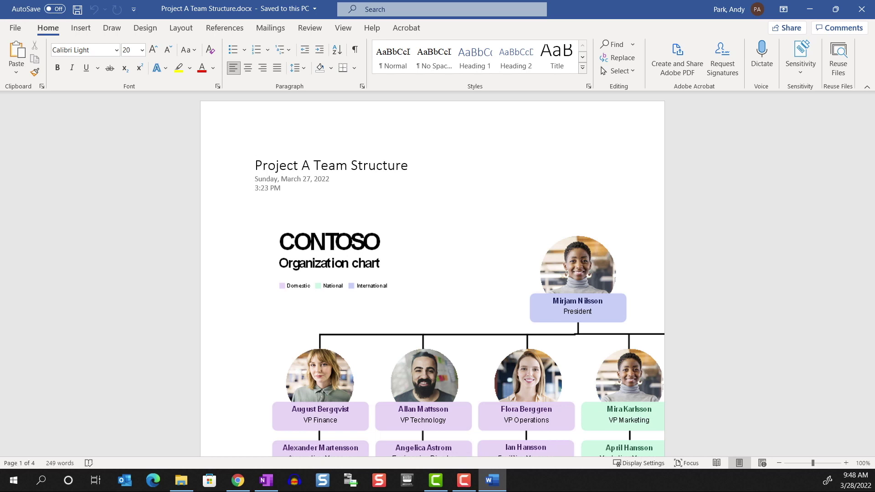
# In the exported Word document, shrink the Contoso organization chart picture to fit within the page width.
pyautogui.click(457, 301)
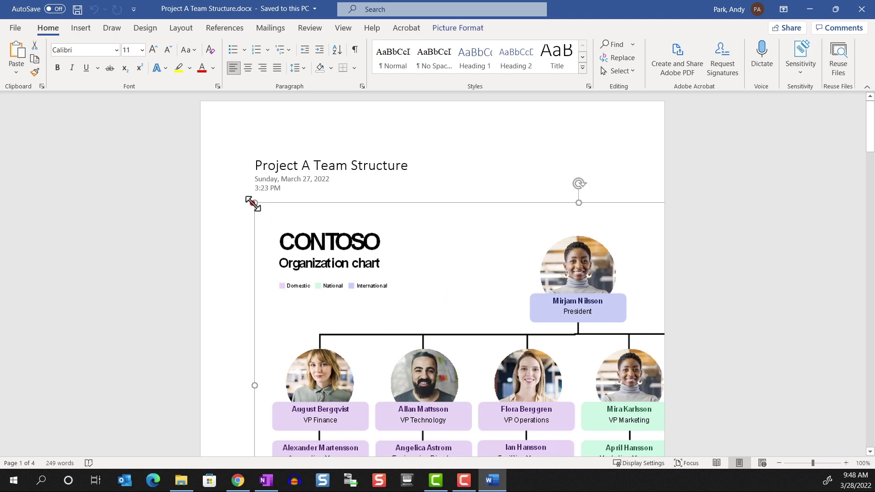
pyautogui.moveTo(251, 204); pyautogui.dragTo(503, 387)
pyautogui.scroll(-10, 510, 351)
pyautogui.click(255, 161)
pyautogui.moveTo(253, 160); pyautogui.dragTo(502, 404)
pyautogui.scroll(10, 469, 308)
pyautogui.click(297, 352)
pyautogui.scroll(-3, 311, 362)
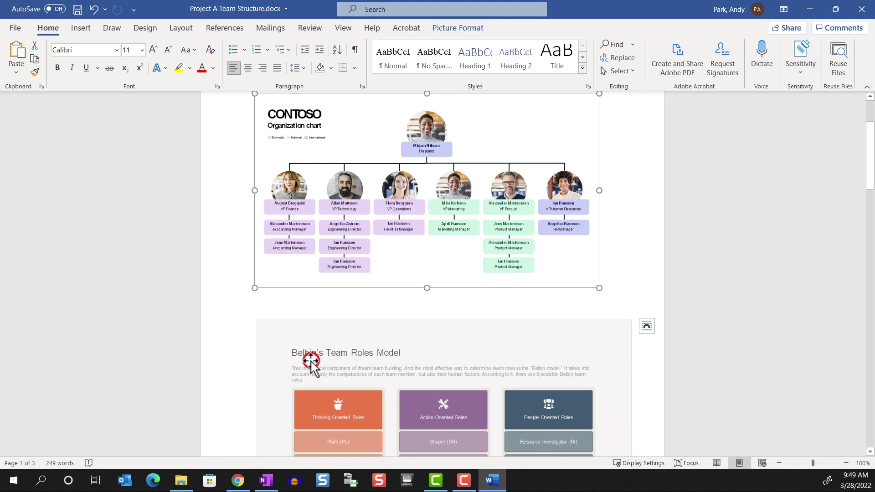
# Shrink the Belbin's Team Roles Model pictures below the organization chart to fit on the page.
pyautogui.click(310, 362)
pyautogui.scroll(-10, 296, 342)
pyautogui.click(461, 303)
pyautogui.moveTo(254, 157); pyautogui.dragTo(504, 416)
pyautogui.scroll(-2, 504, 417)
pyautogui.click(504, 417)
pyautogui.moveTo(250, 277); pyautogui.dragTo(400, 327)
# Compare where the first line of the "Video provides a powerful way" paragraph wraps in OneNote and in Word.
pyautogui.scroll(-3, 403, 320)
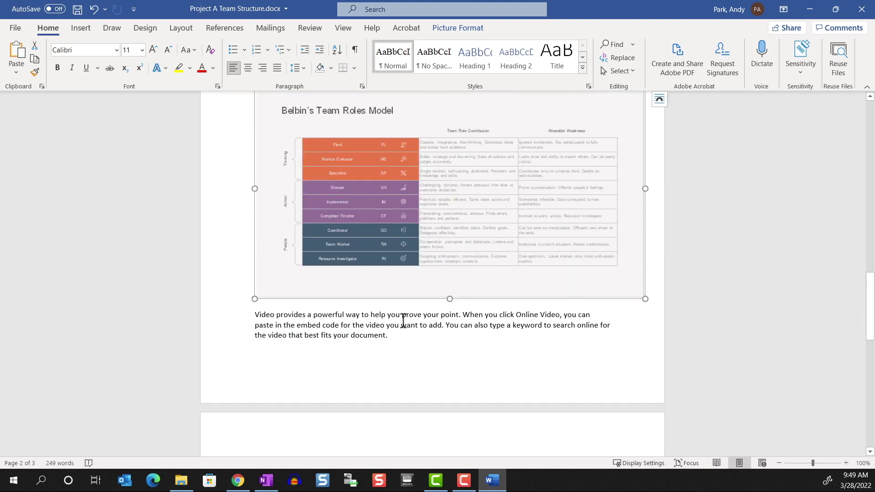
pyautogui.scroll(-1, 403, 320)
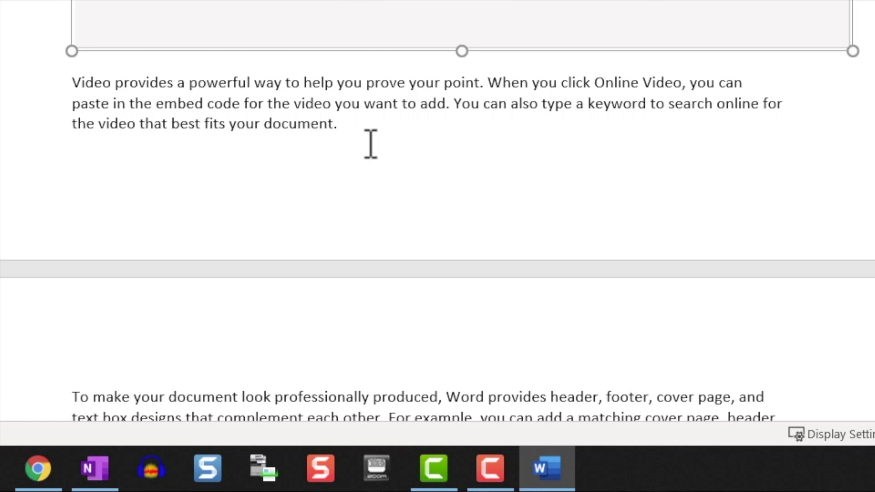
pyautogui.click(95, 468)
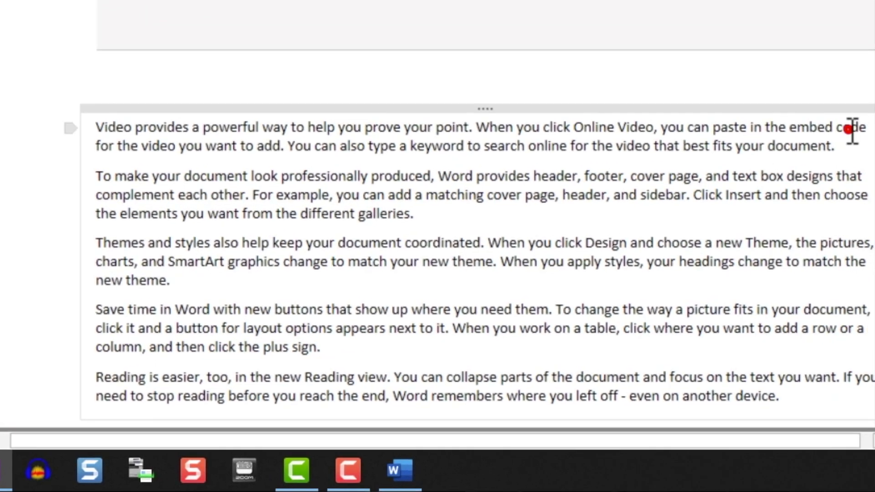
pyautogui.doubleClick(795, 138)
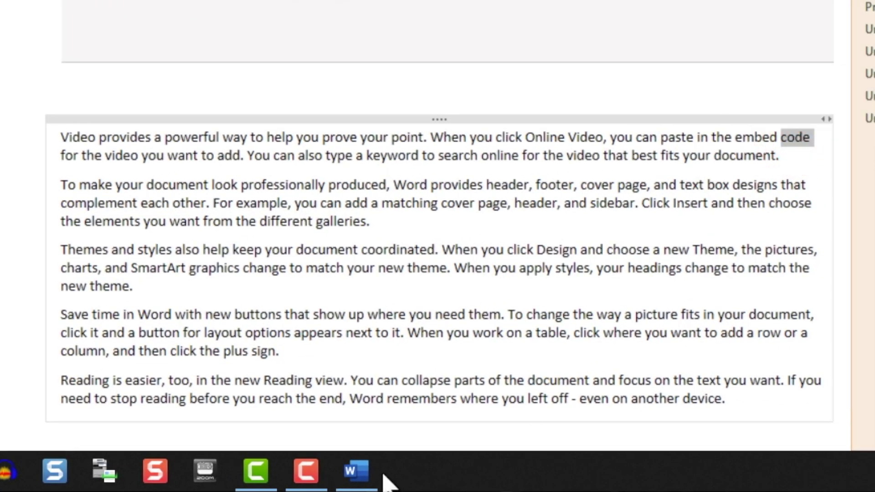
pyautogui.click(355, 476)
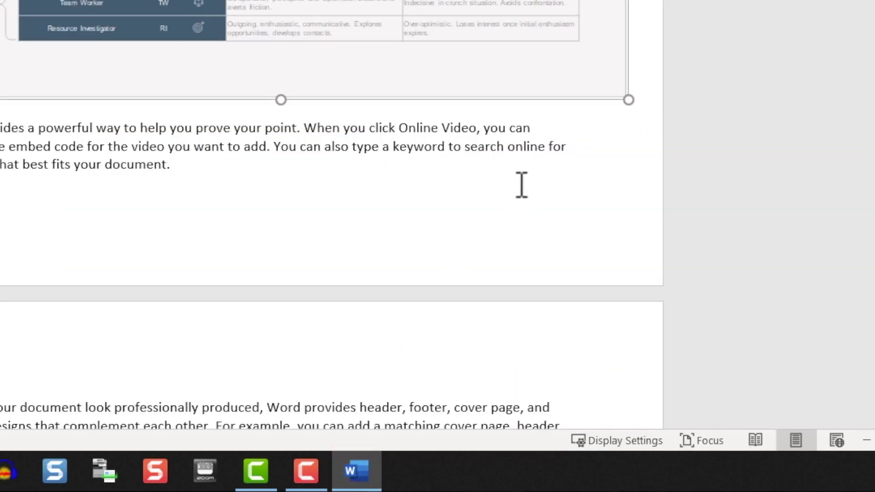
pyautogui.doubleClick(520, 127)
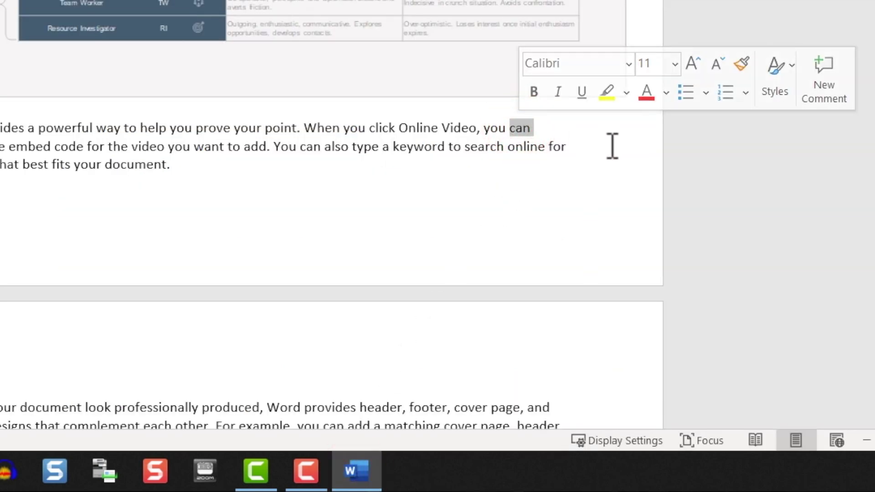